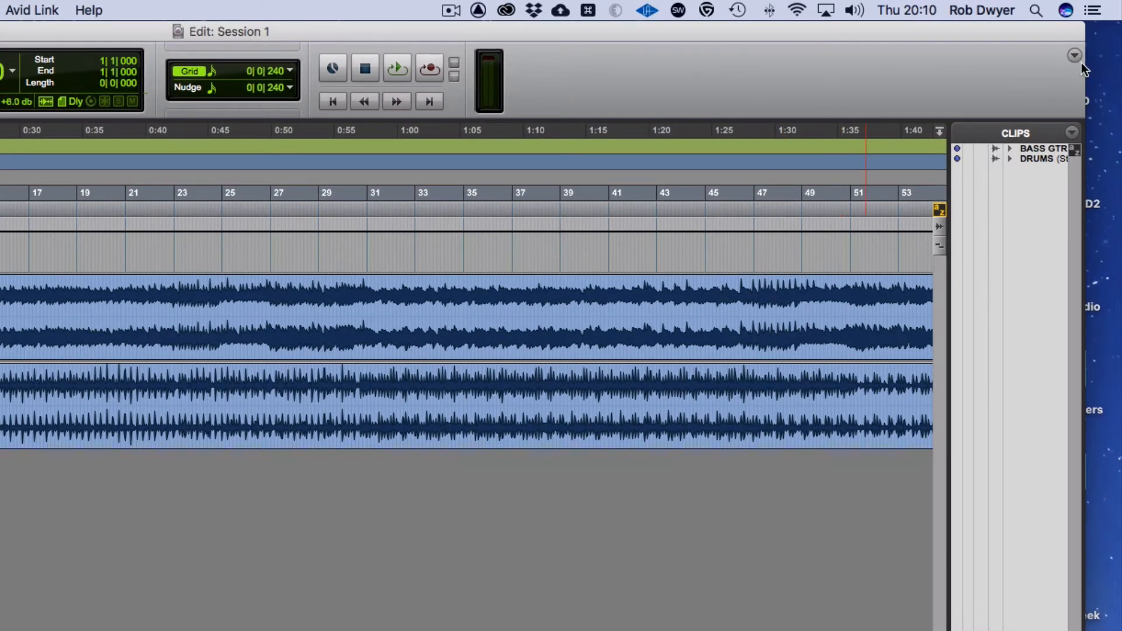
# - Show the MIDI controls in the Edit window and enable the 2-bar count-off with the metronome left on
pyautogui.click(1073, 55)
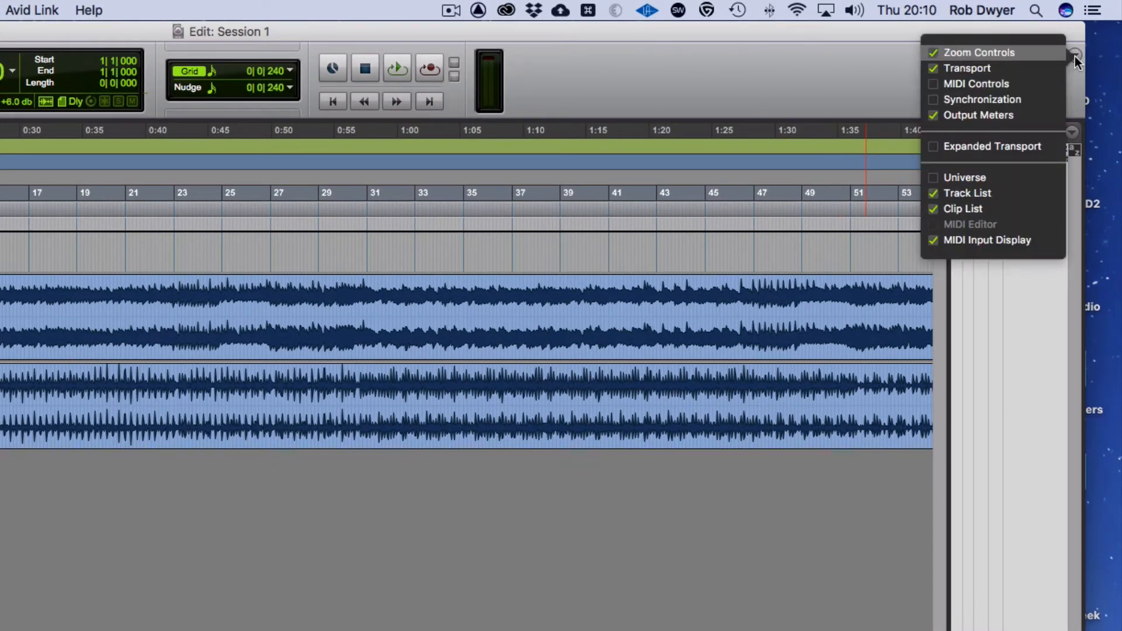
pyautogui.click(1047, 80)
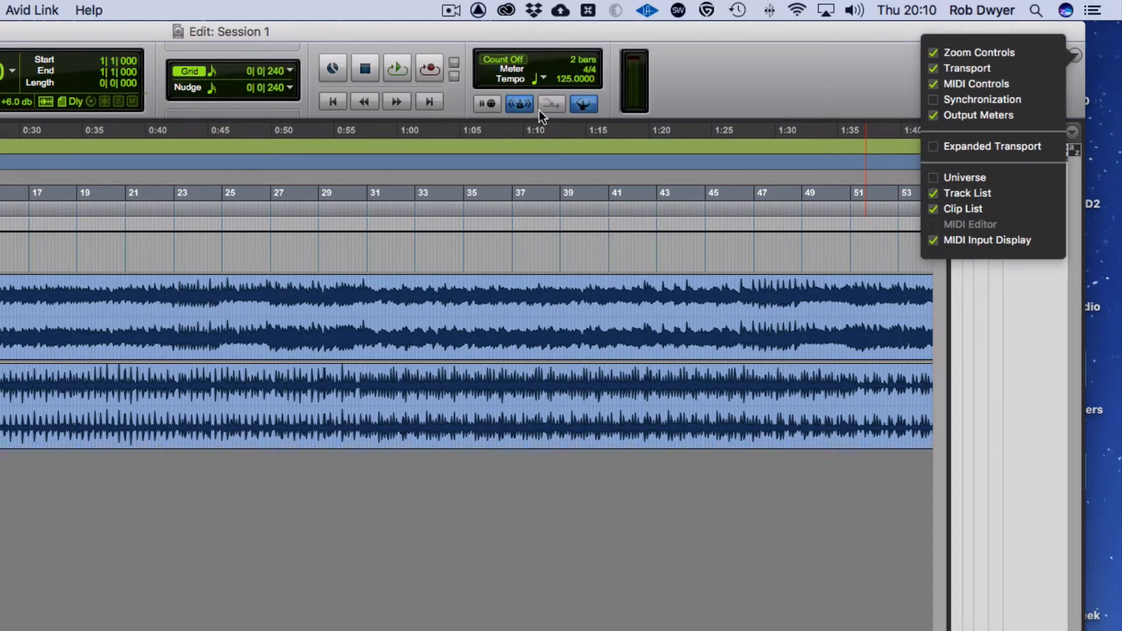
pyautogui.click(522, 109)
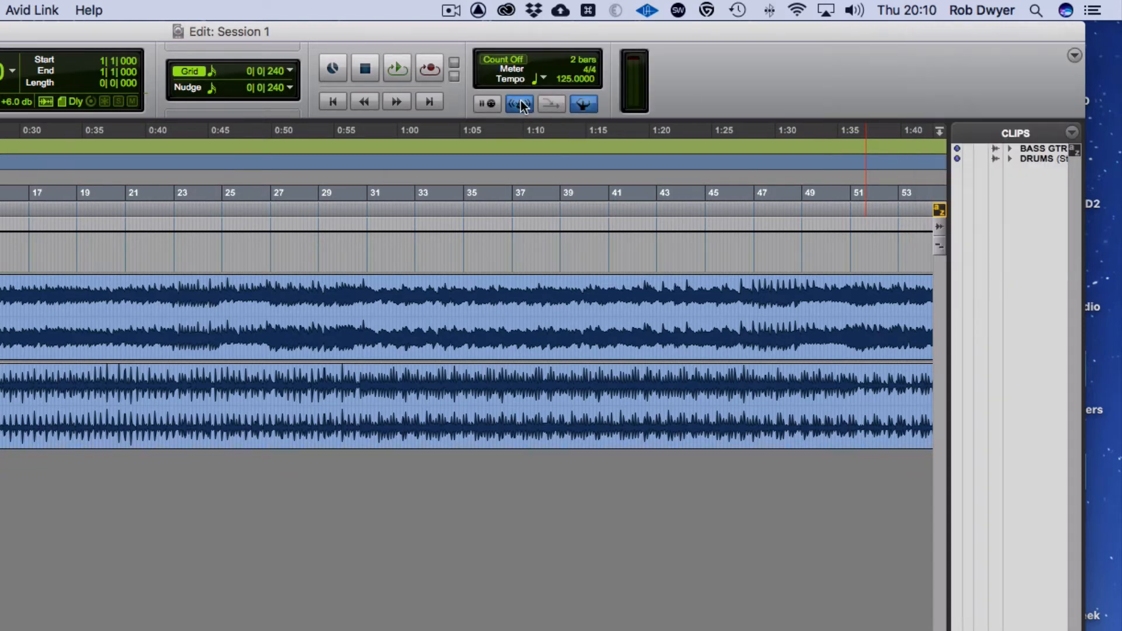
pyautogui.click(521, 105)
pyautogui.click(524, 60)
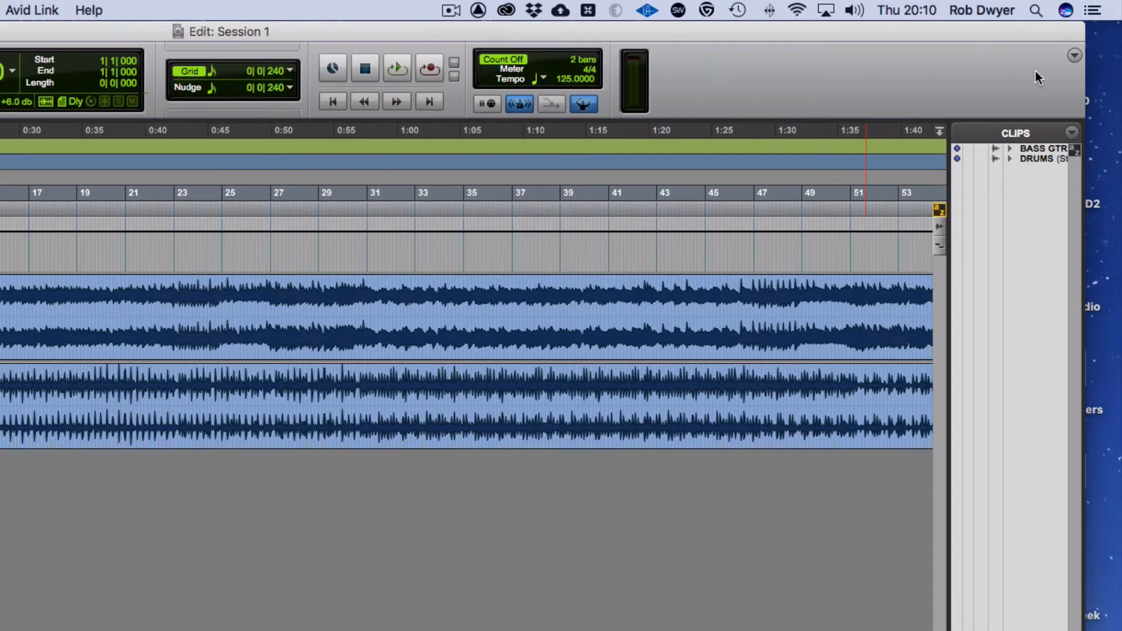
# - Show the expanded transport in the Edit window and turn off pre-roll and post-roll
pyautogui.click(1074, 55)
pyautogui.click(1004, 149)
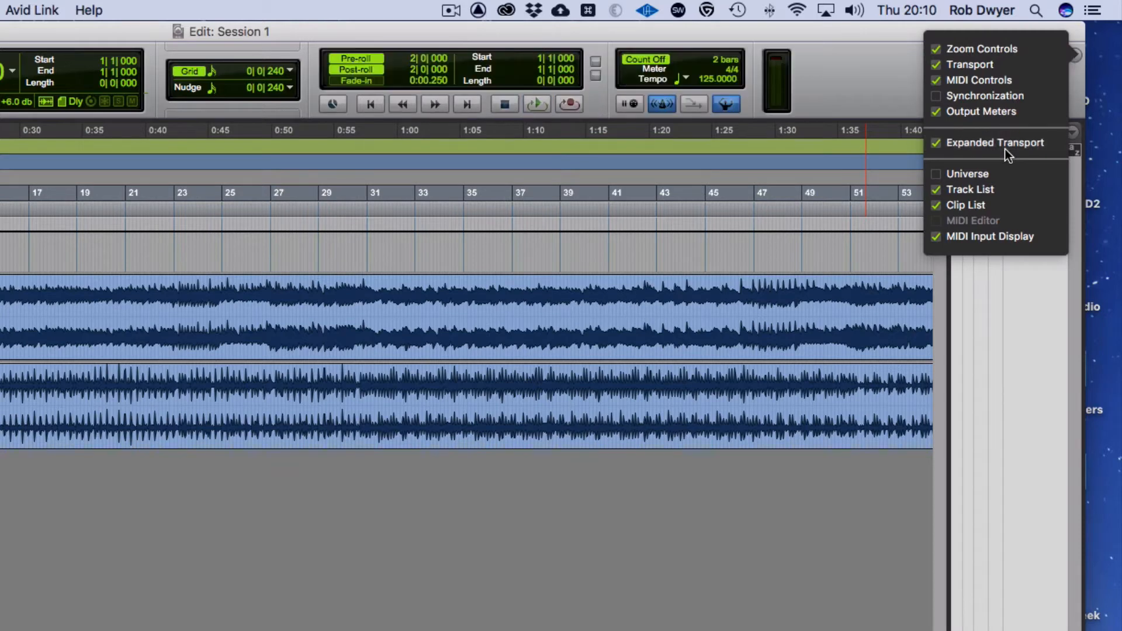
pyautogui.click(368, 64)
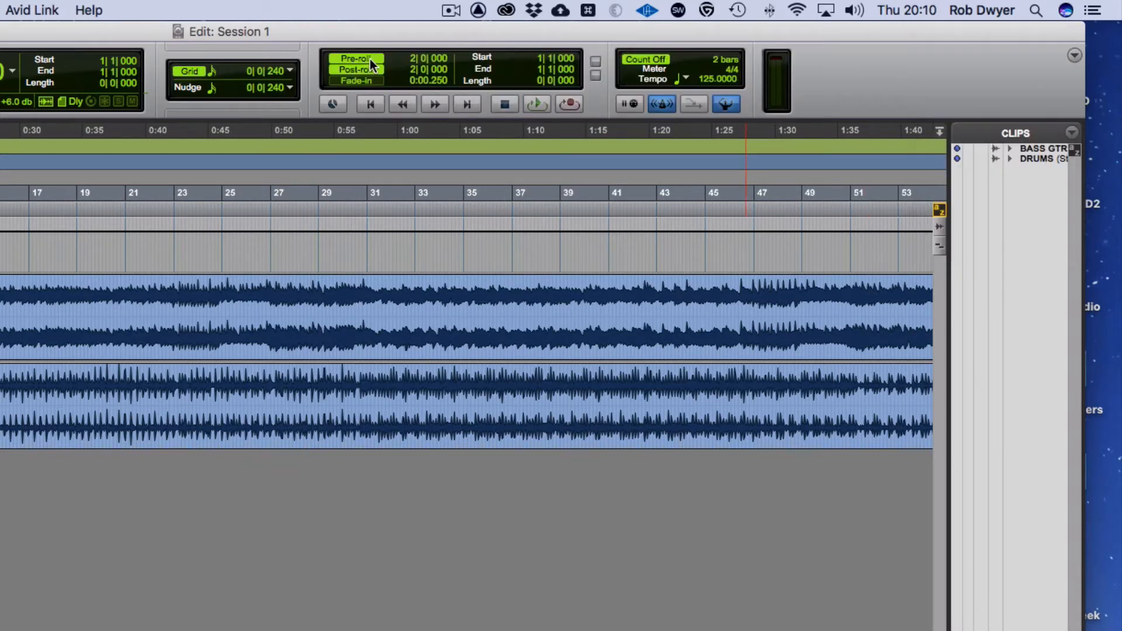
pyautogui.click(370, 58)
pyautogui.click(367, 69)
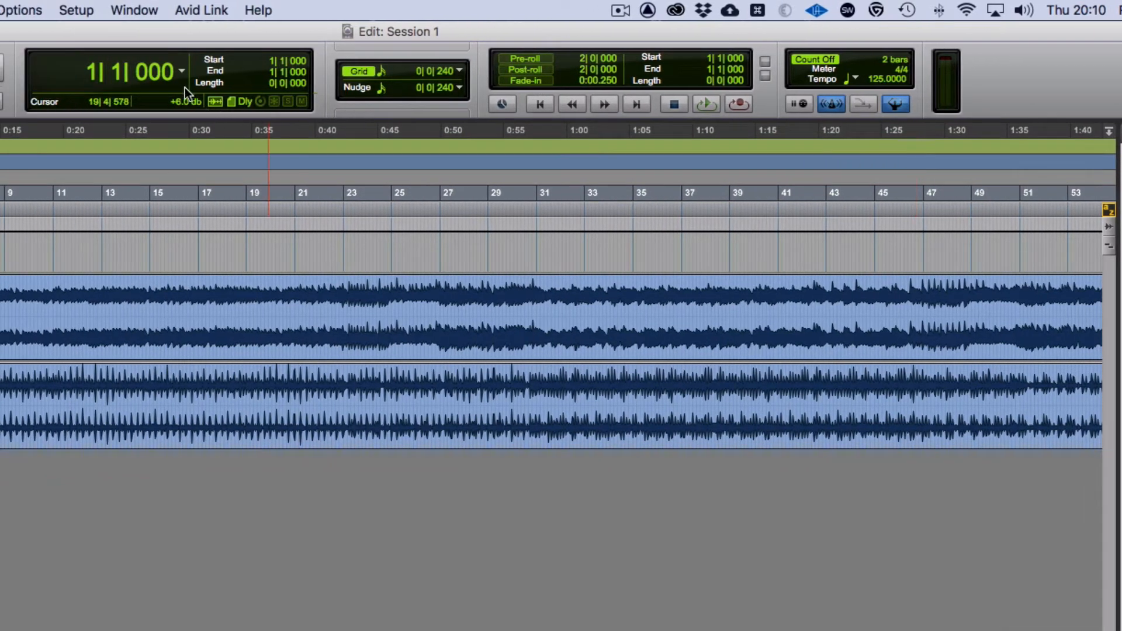
# - Check the main counter's time scale formats and set the grid value to 1/8 note
pyautogui.click(181, 71)
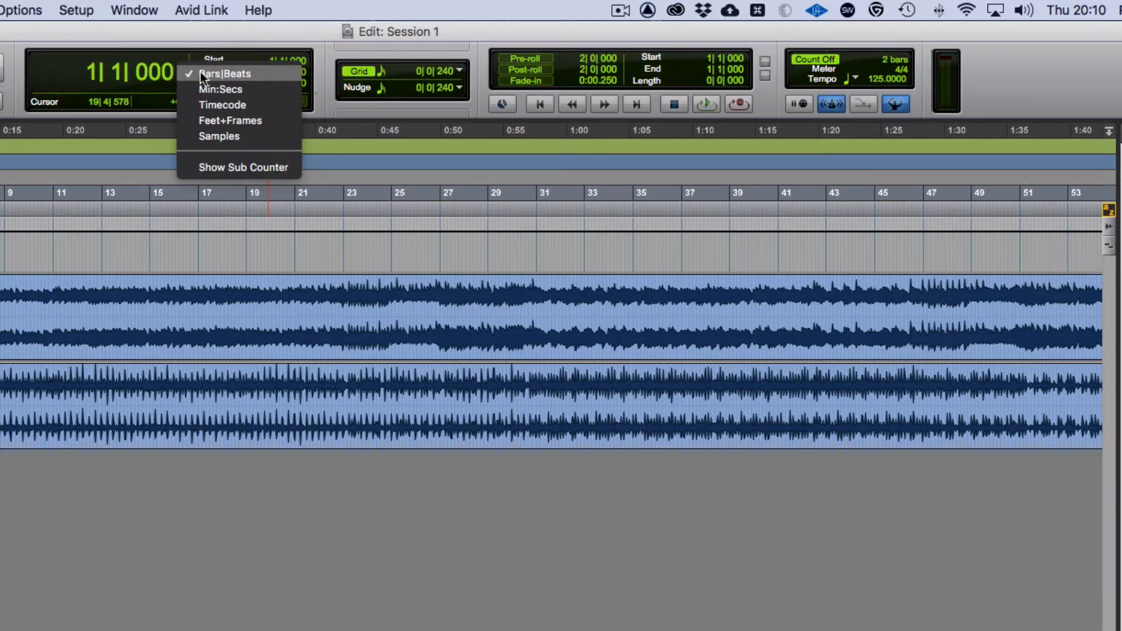
pyautogui.click(346, 68)
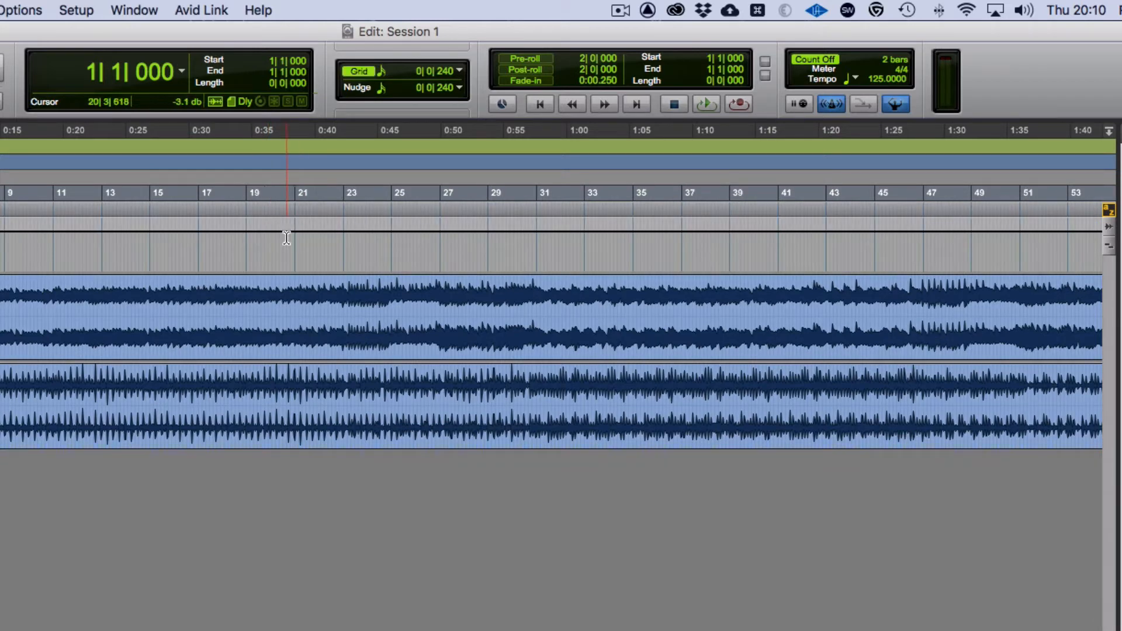
pyautogui.click(462, 70)
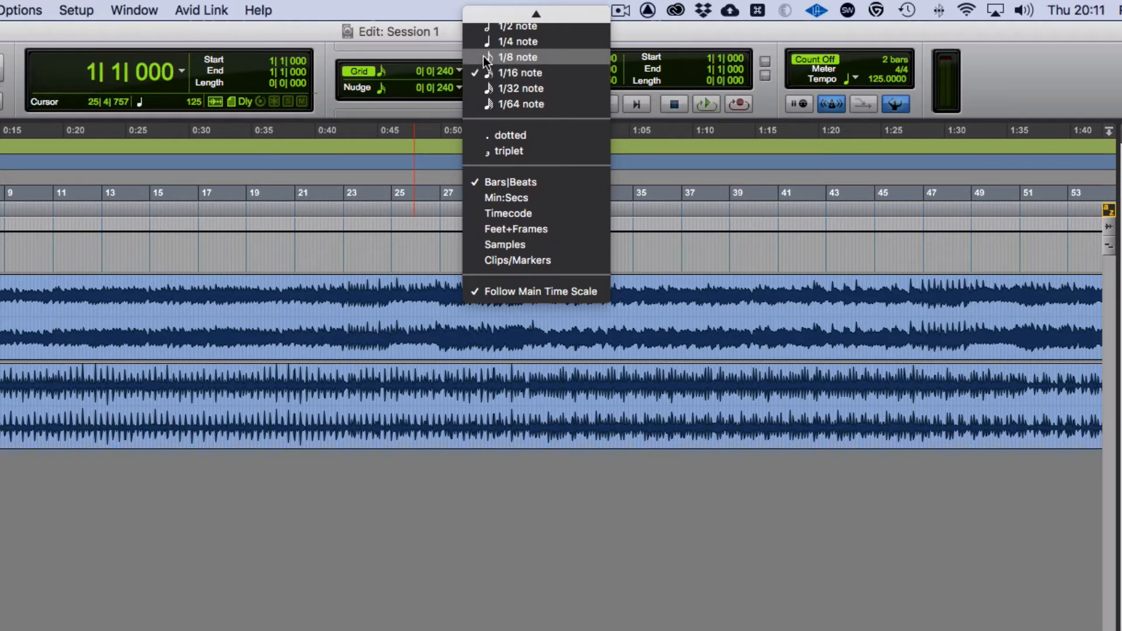
pyautogui.click(487, 57)
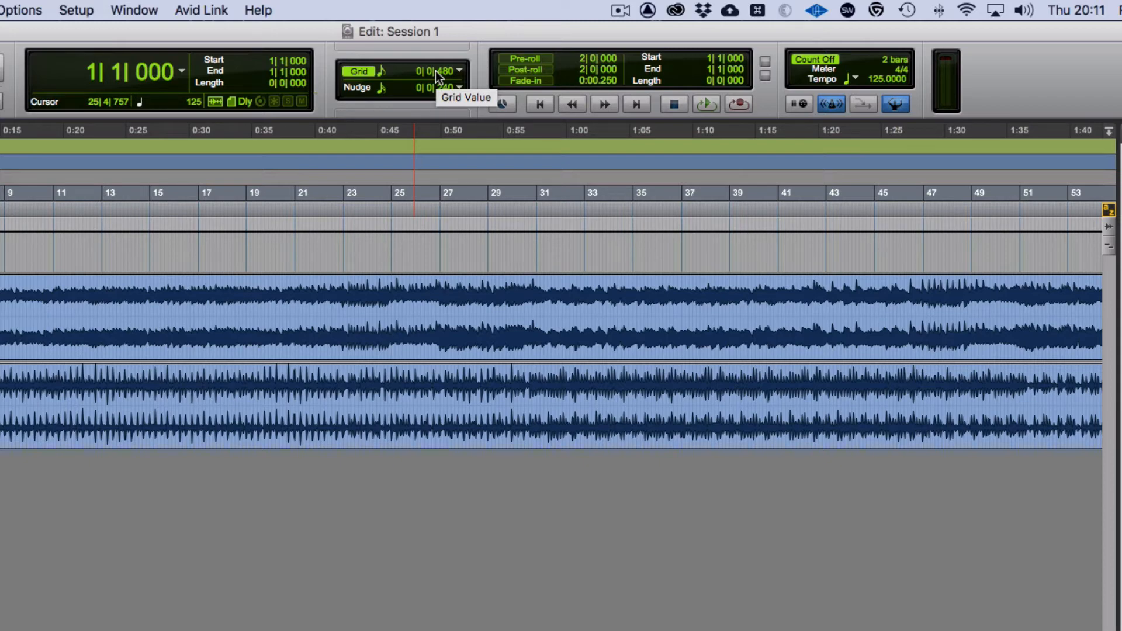
# - Create three new mono audio tracks in samples
pyautogui.press('super+shift+n')
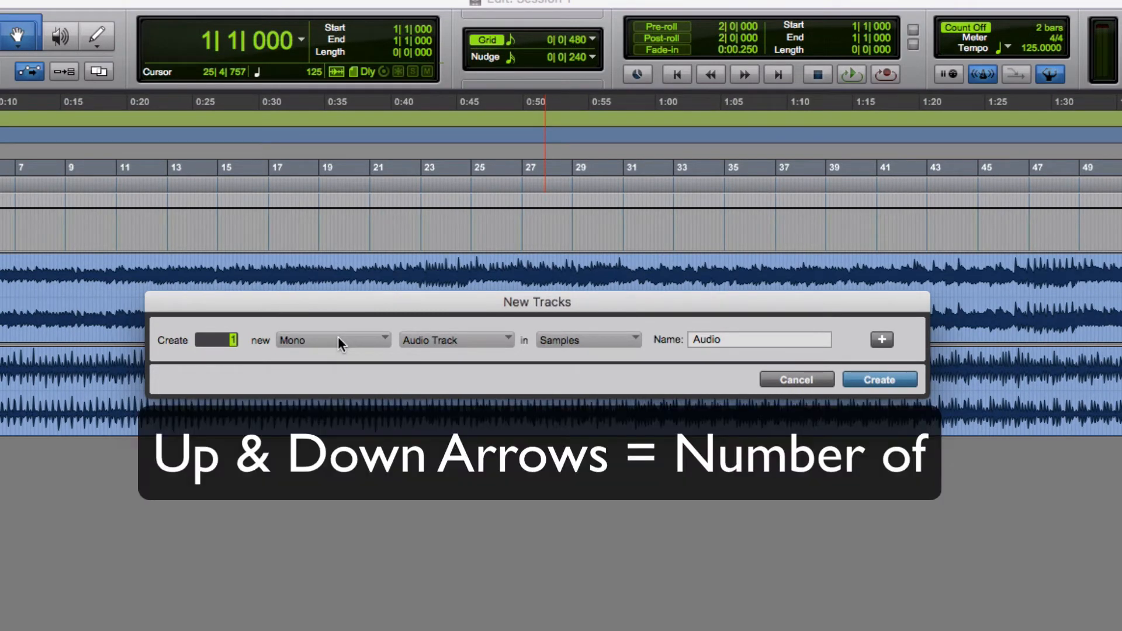
pyautogui.press('Up')
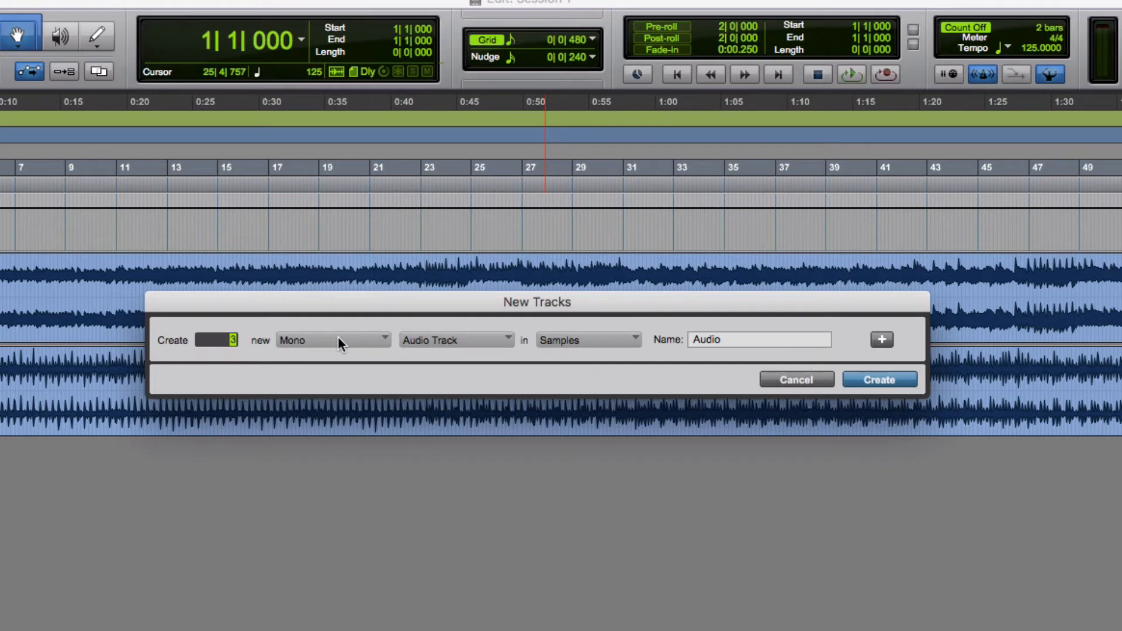
pyautogui.press('super+Right')
pyautogui.press('super+Left')
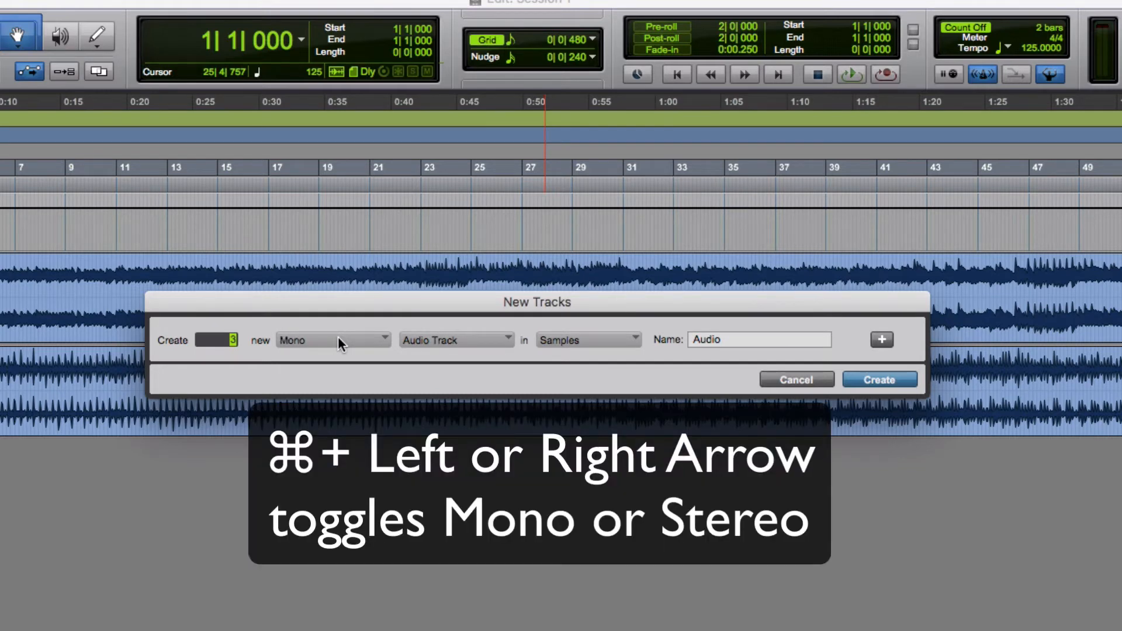
pyautogui.press('super+Right')
pyautogui.press('super+Left')
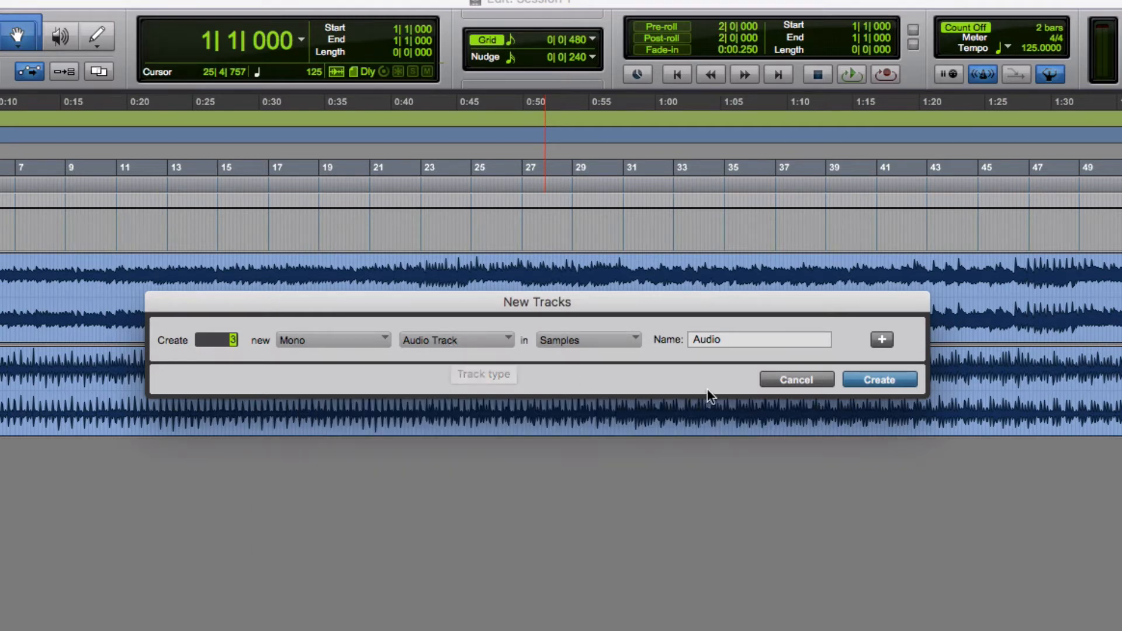
pyautogui.click(880, 380)
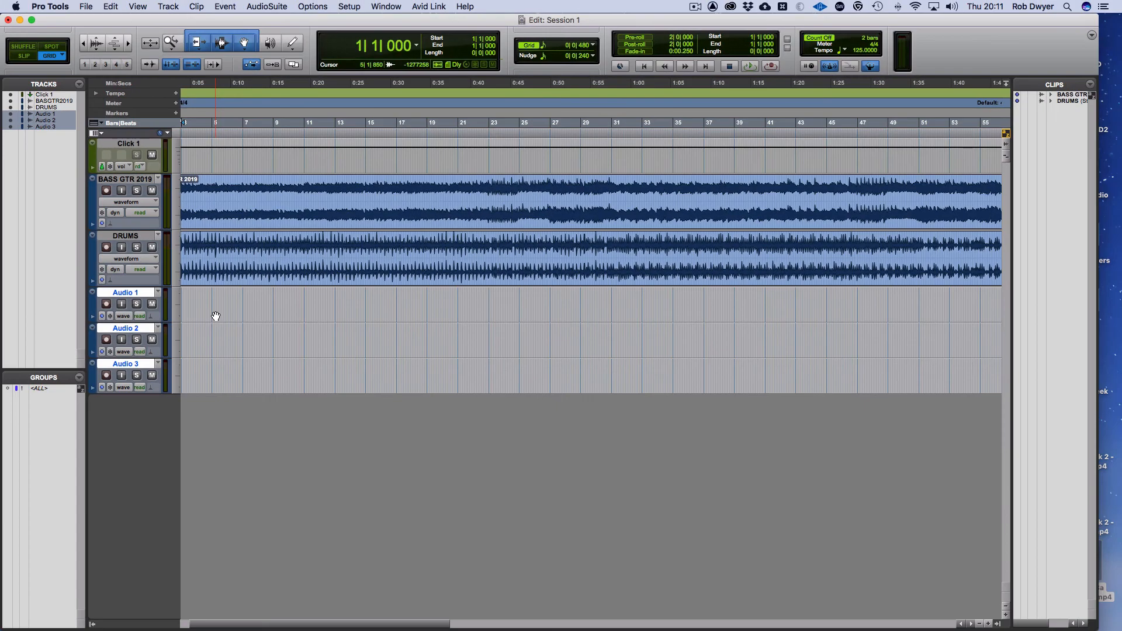
# - Rename the tracks Audio 1, Audio 2 and Audio 3 as GTR 1, GTR 2 and GTR 3
pyautogui.click(181, 339)
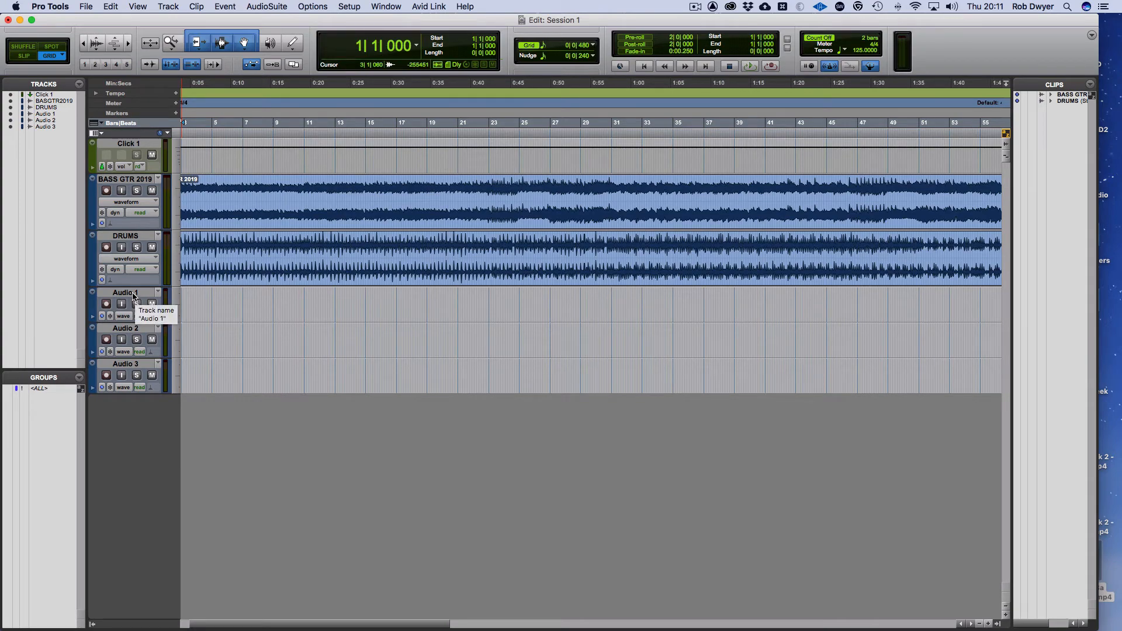
pyautogui.doubleClick(133, 293)
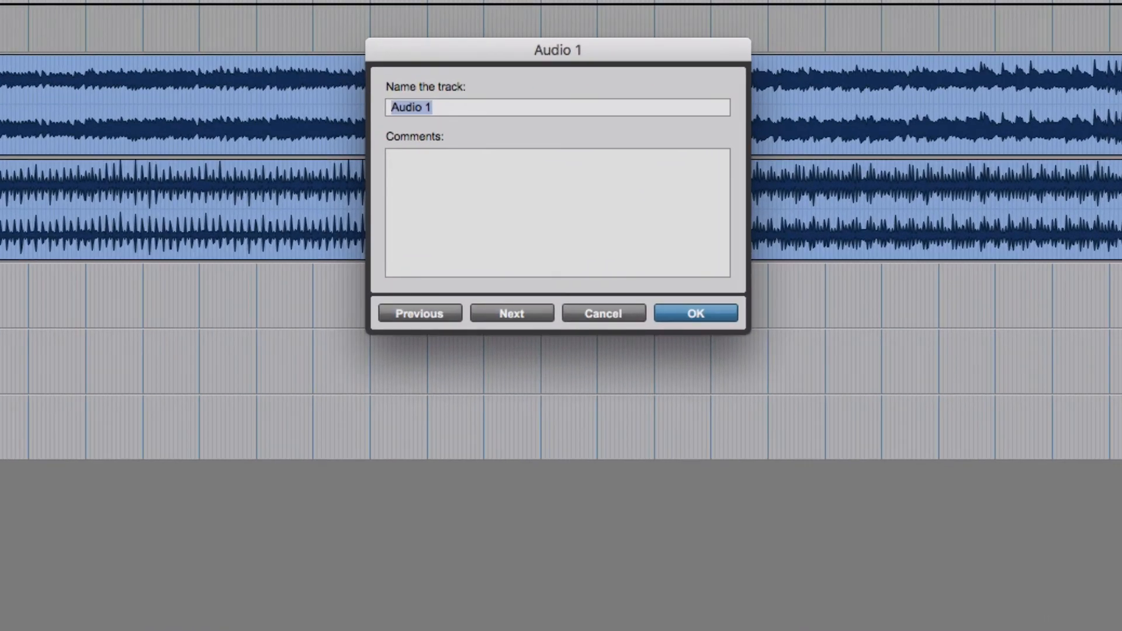
pyautogui.write('GTR 1')
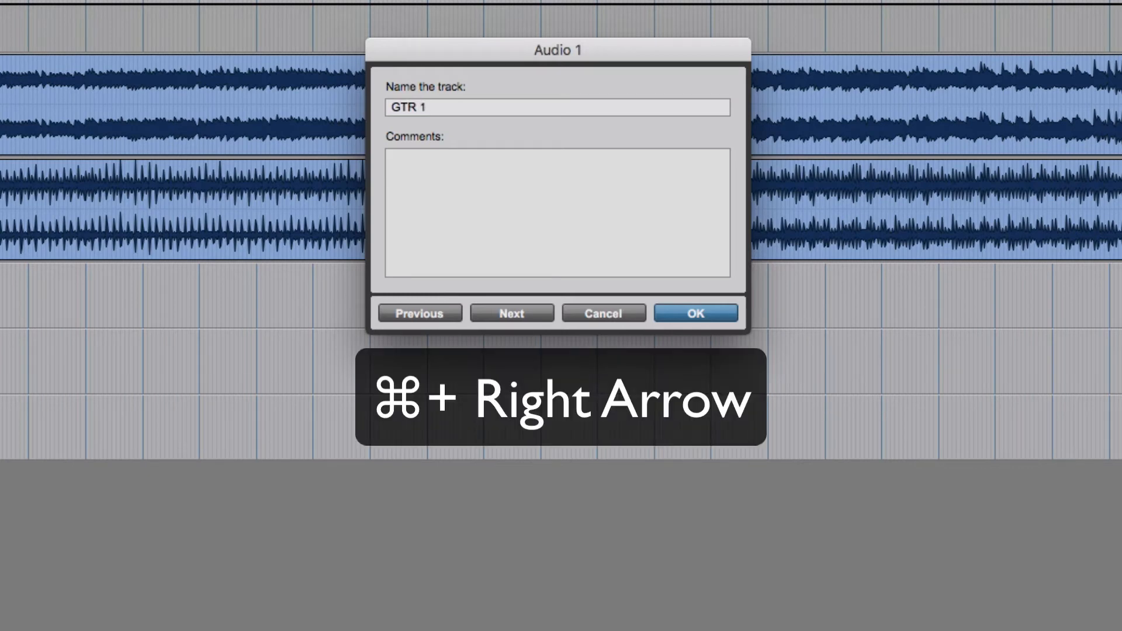
pyautogui.press('super+Right')
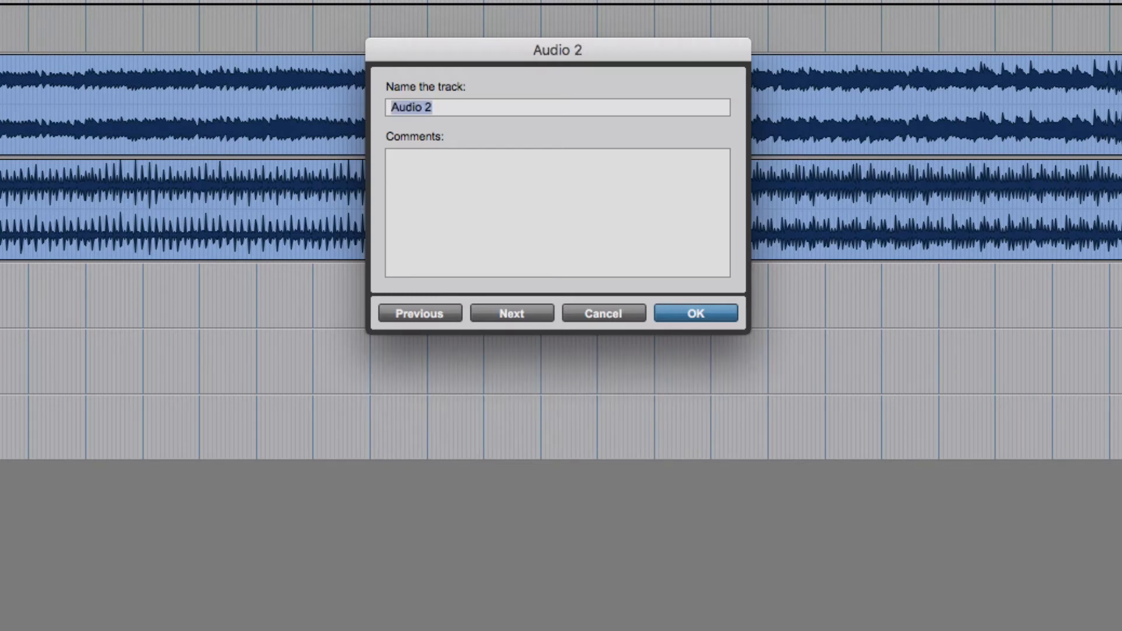
pyautogui.write('GTR 2')
pyautogui.press('super+Right')
pyautogui.write('GTR 3')
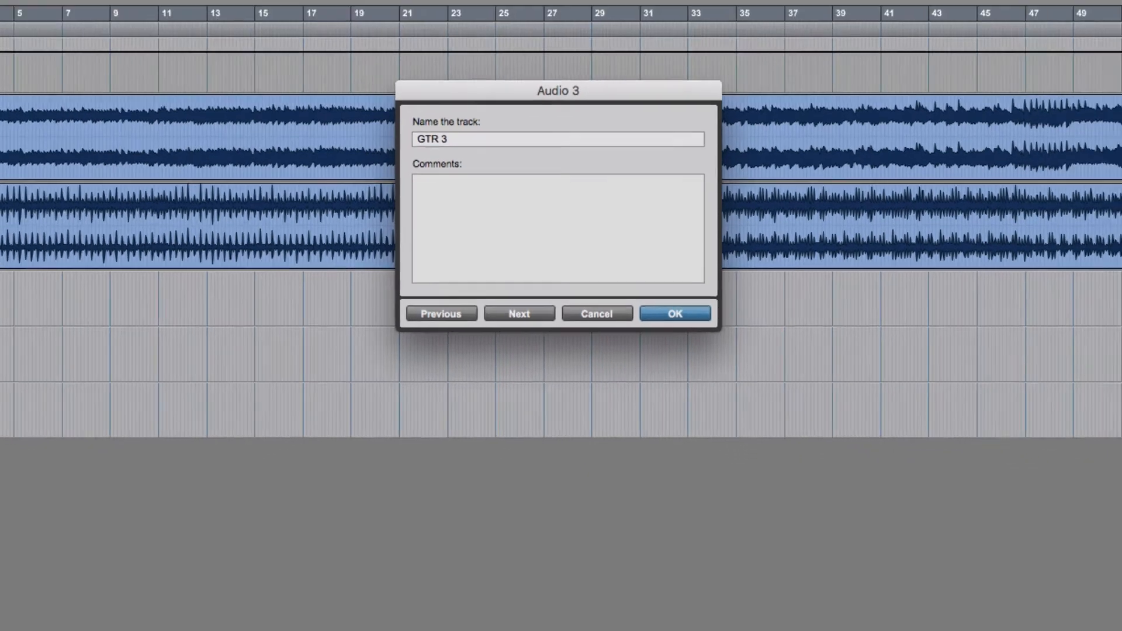
pyautogui.press('Return')
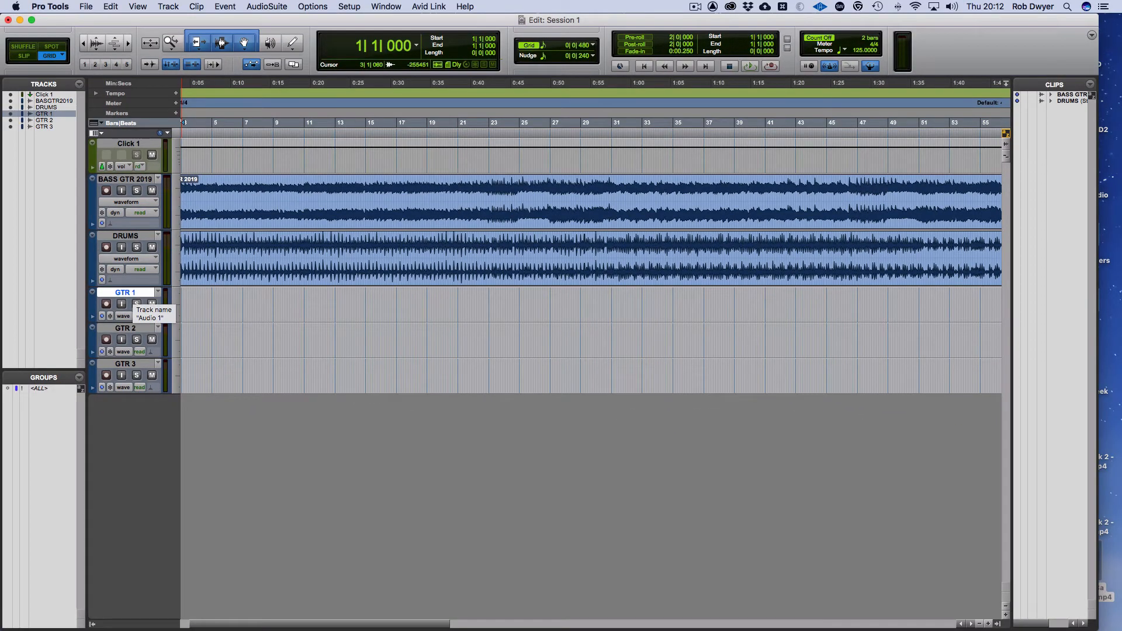
# - Bring up the Mix window beside the track headers and widen it to fit all six channel strips
pyautogui.press('super+equal')
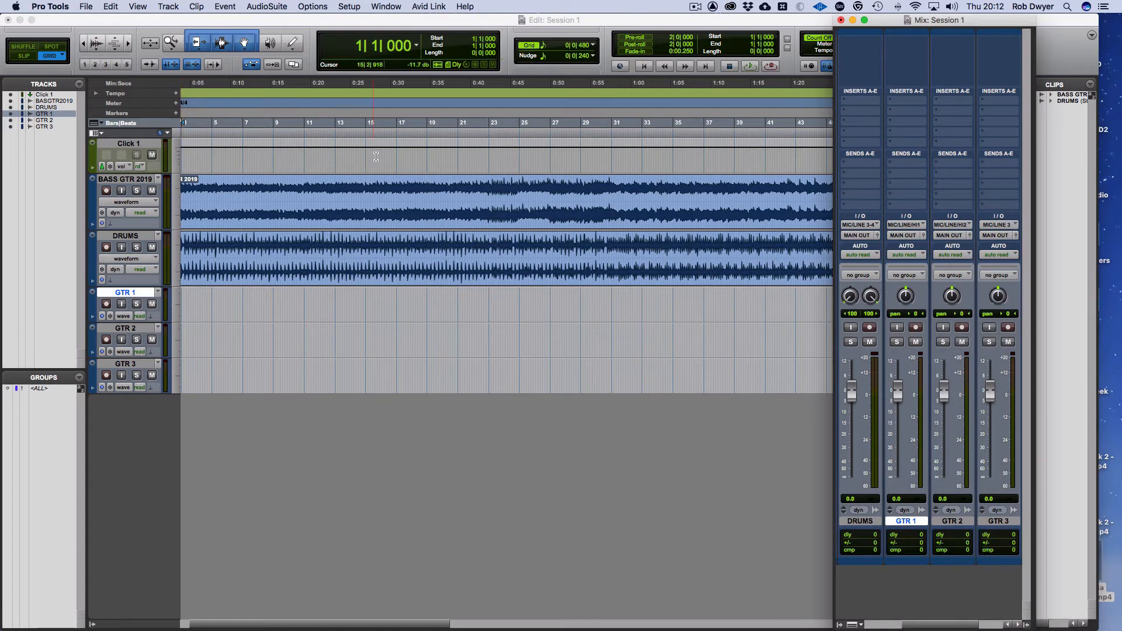
pyautogui.moveTo(889, 25); pyautogui.dragTo(749, 7)
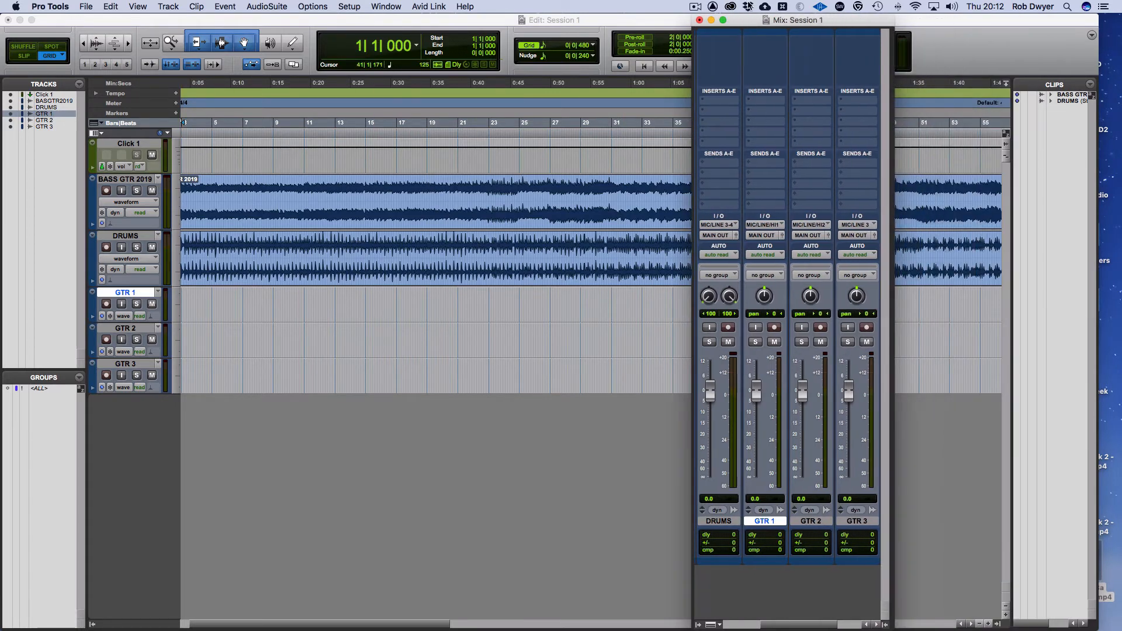
pyautogui.moveTo(887, 626); pyautogui.dragTo(1112, 627)
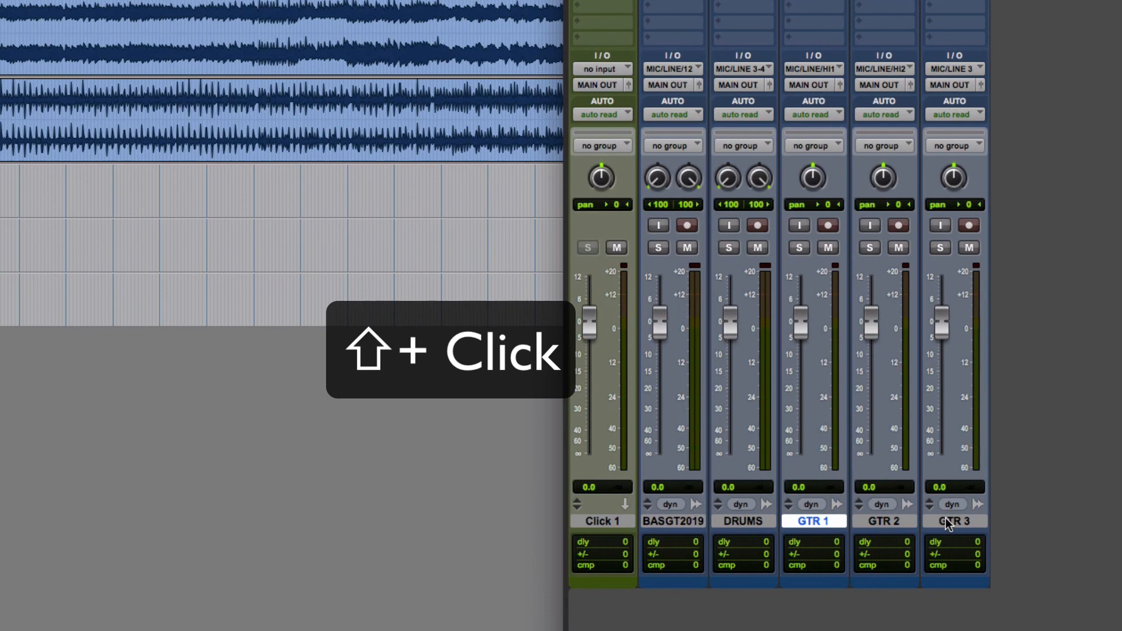
# - Select GTR 1 through GTR 3 and set the input of all three tracks to the KmprDI&StR interface path
pyautogui.keyDown('shift'); pyautogui.click(946, 520); pyautogui.keyUp('shift')
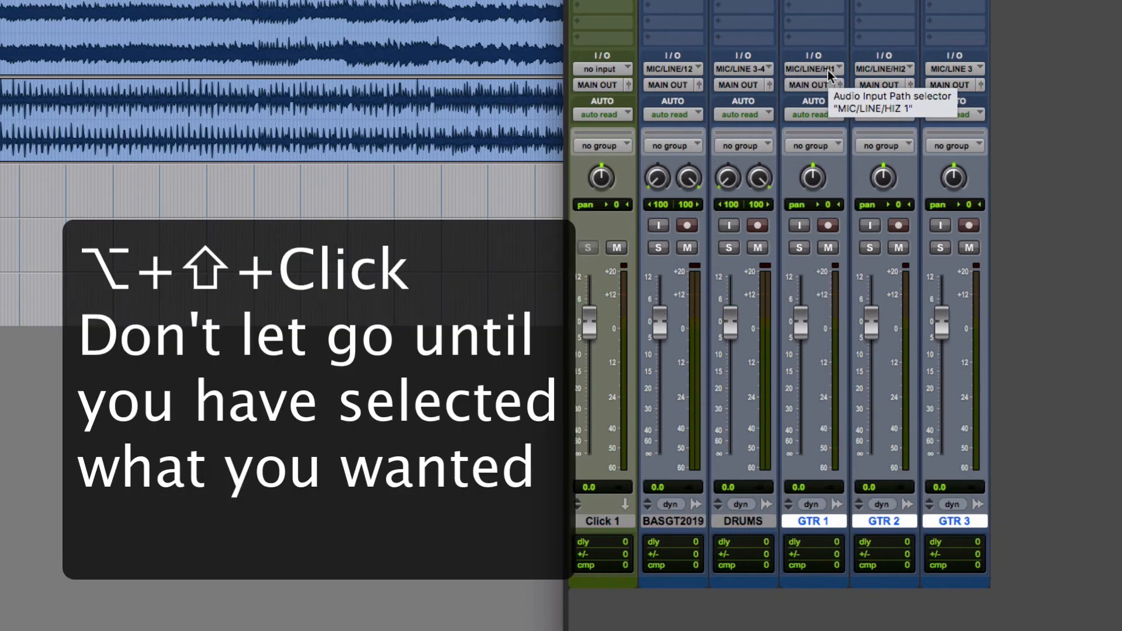
pyautogui.keyDown('alt'); pyautogui.keyDown('shift'); pyautogui.click(829, 71); pyautogui.keyUp('shift'); pyautogui.keyUp('alt')
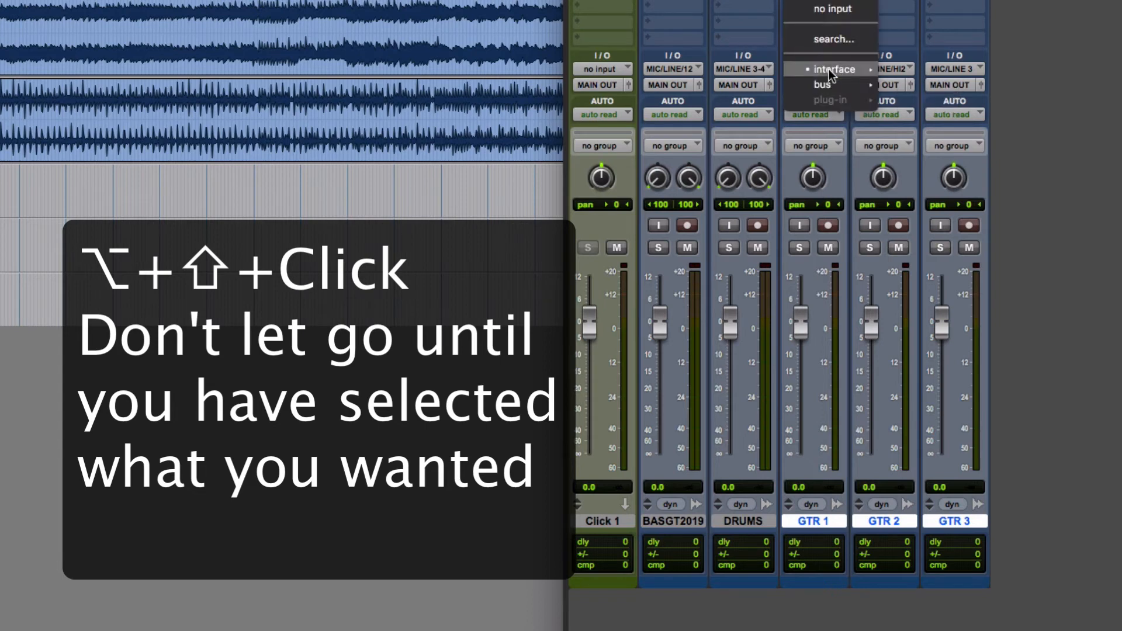
pyautogui.moveTo(829, 72); pyautogui.dragTo(982, 178)
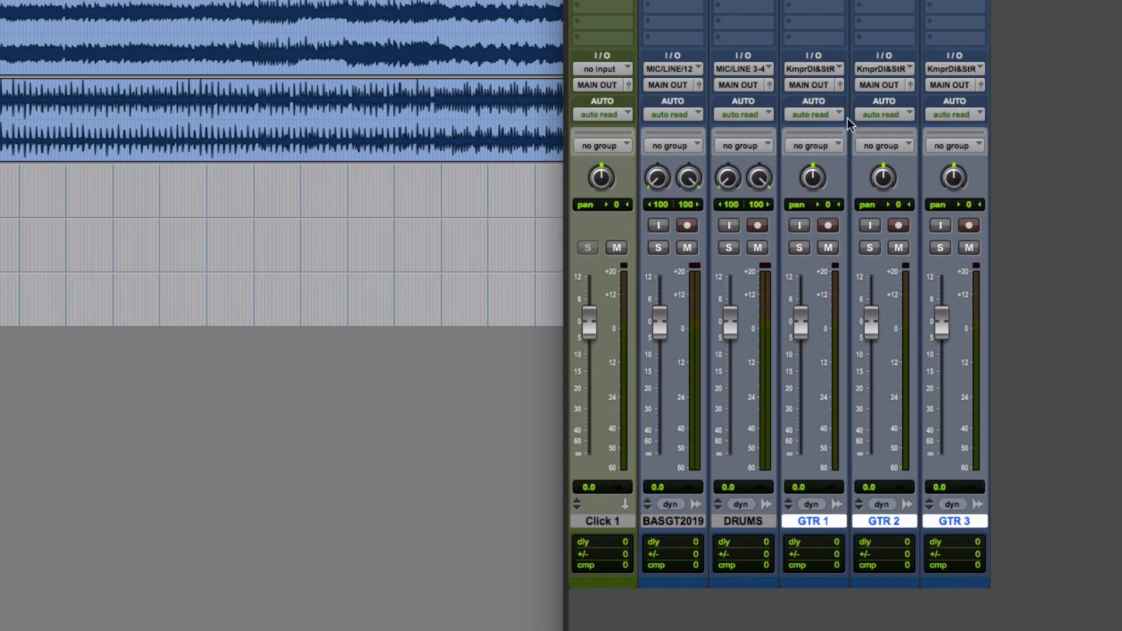
# - Monitor the input on GTR 1, pull its fader down to -∞, and record-enable the track with input monitoring off
pyautogui.click(798, 225)
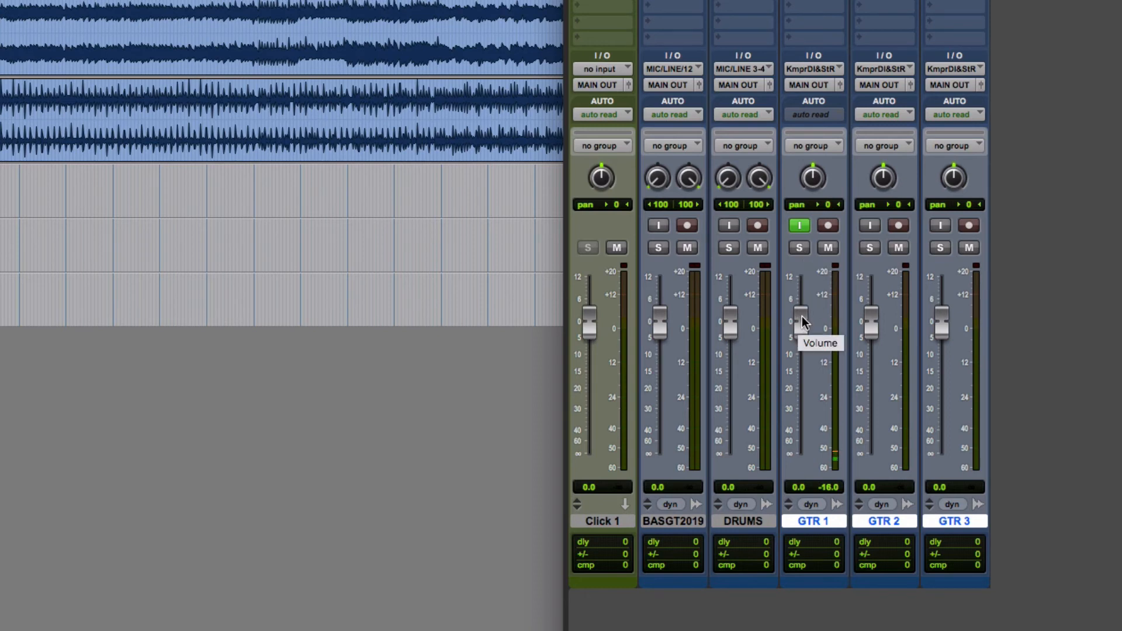
pyautogui.moveTo(801, 316); pyautogui.dragTo(752, 525)
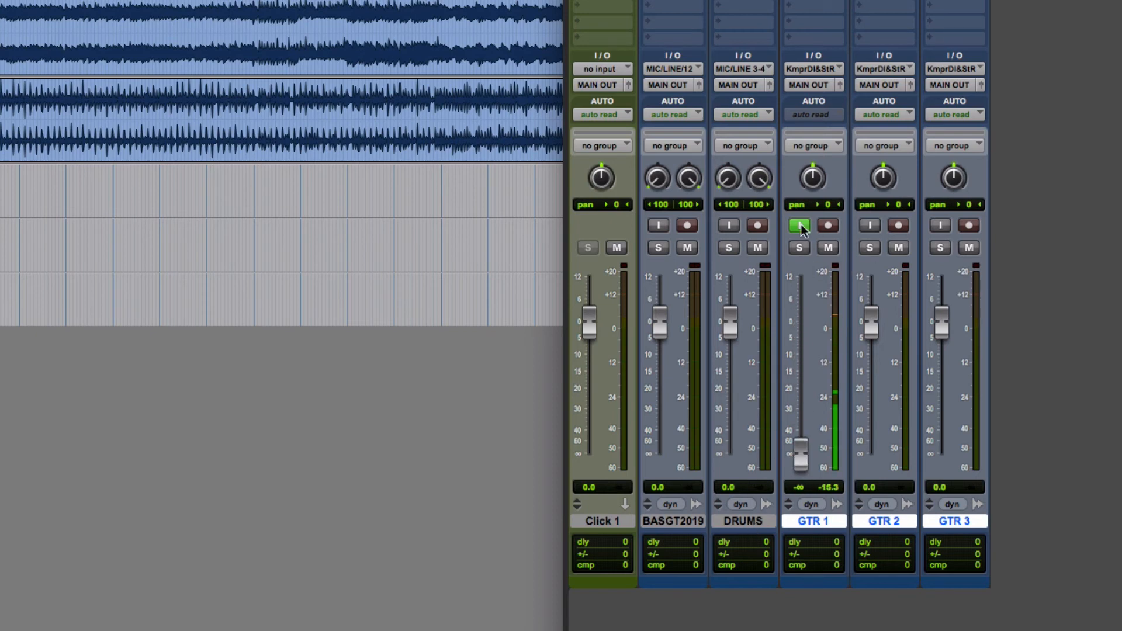
pyautogui.click(828, 227)
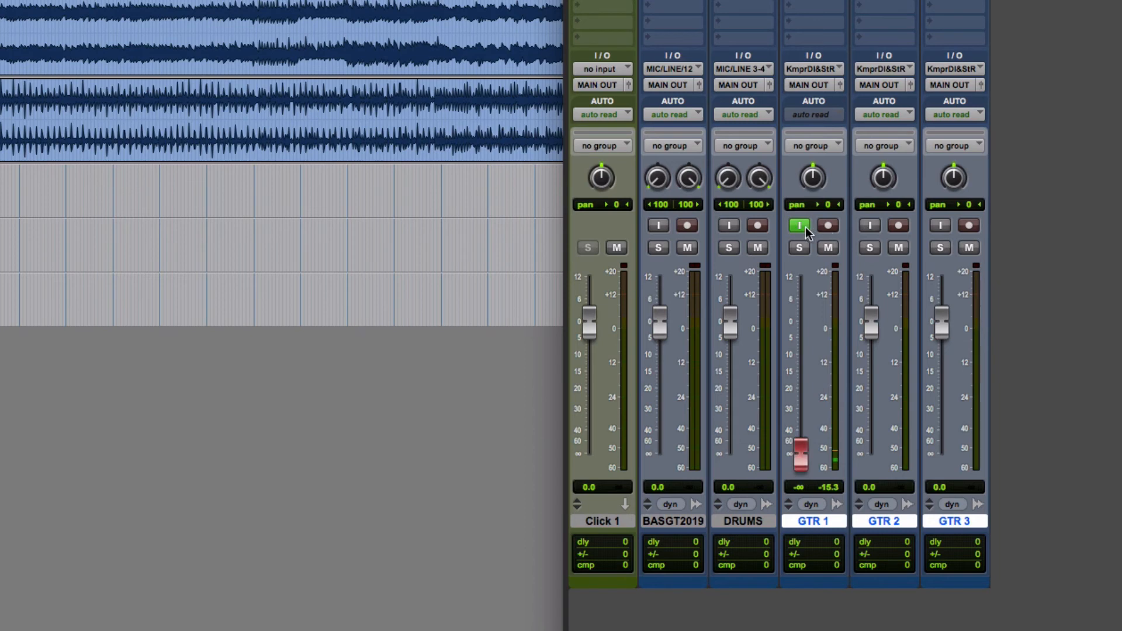
pyautogui.click(800, 226)
# - View the available meter types for the GTR 1 level meter and close the list
pyautogui.hscroll(1, 161, 260)
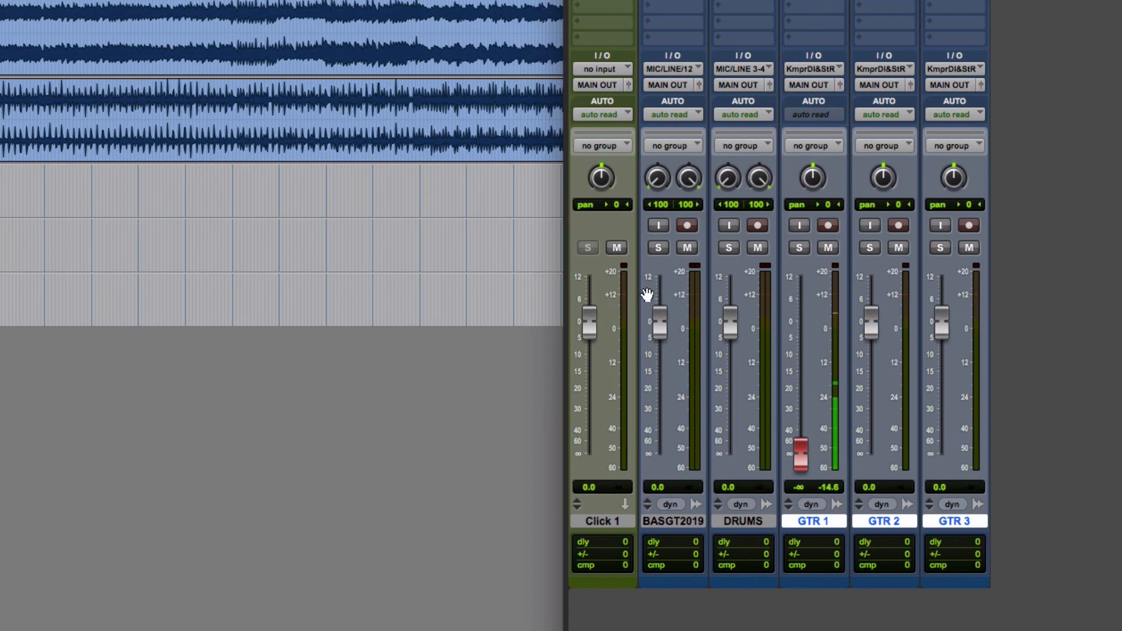
pyautogui.rightClick(835, 345)
pyautogui.click(830, 353)
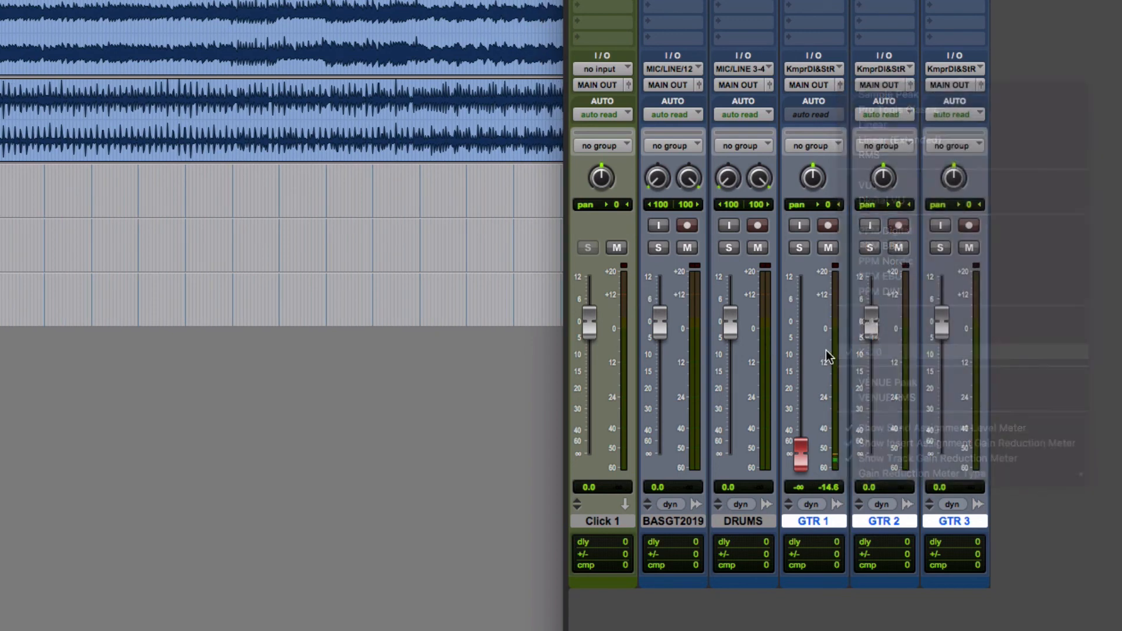